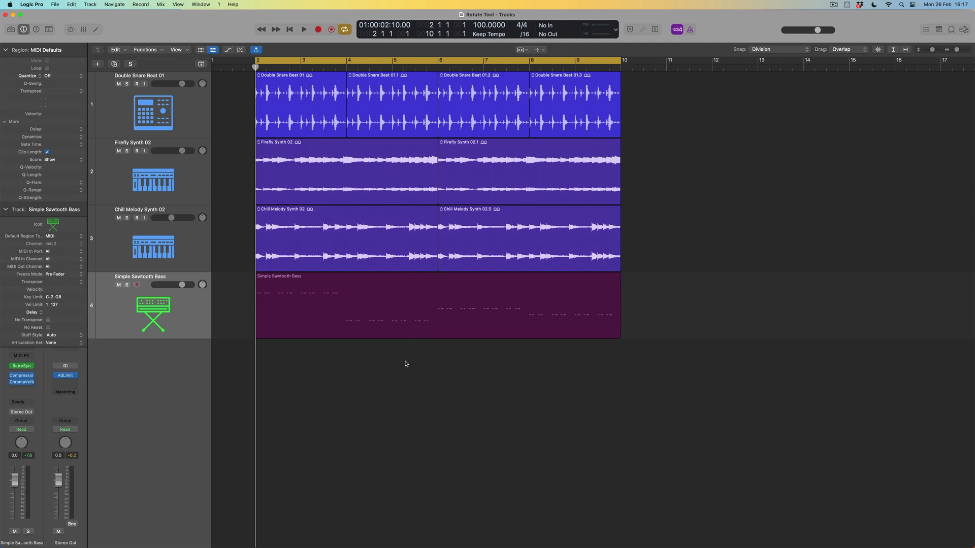
Step: Cut the bass region in two with the Scissors tool and move the first piece later
key(t)
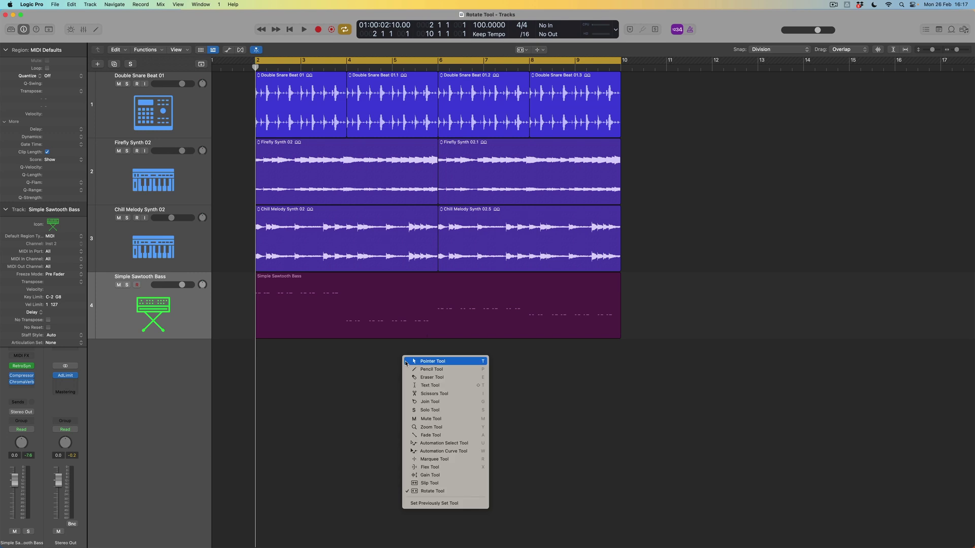
click(435, 394)
drag(347, 325, 345, 330)
key(t)
key(t)
drag(296, 308, 657, 326)
Step: Shift both bass pieces left, then undo the split and moves to restore one region
drag(751, 387, 569, 335)
drag(532, 327, 439, 324)
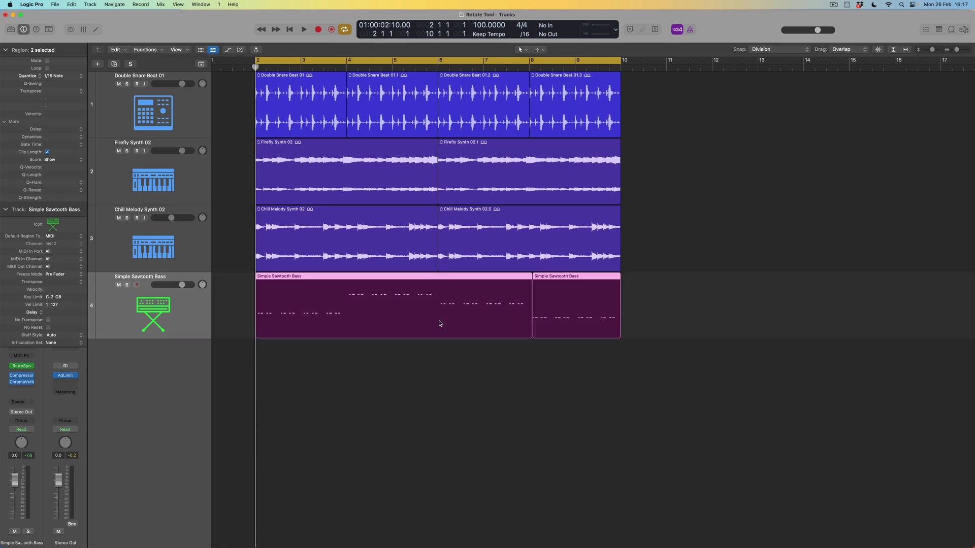
key(super+z)
key(super+z)
key(super+z)
key(t)
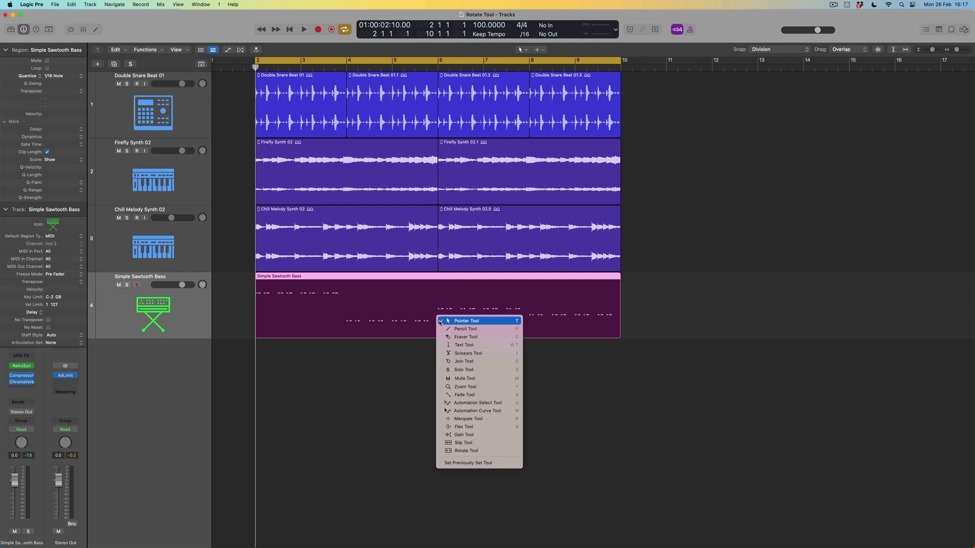
Step: Switch to the Rotate Tool and play the project to hear the rotated bass region
click(479, 451)
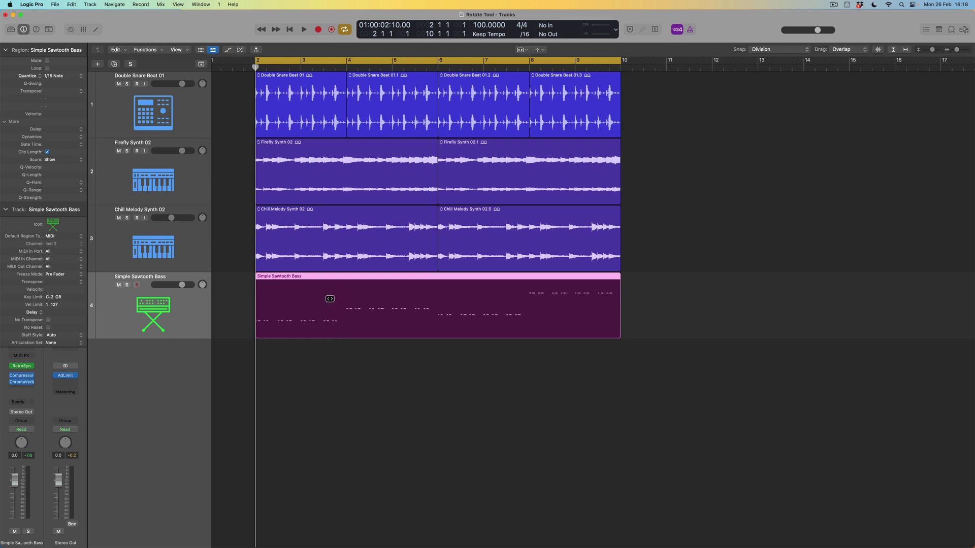
key(space)
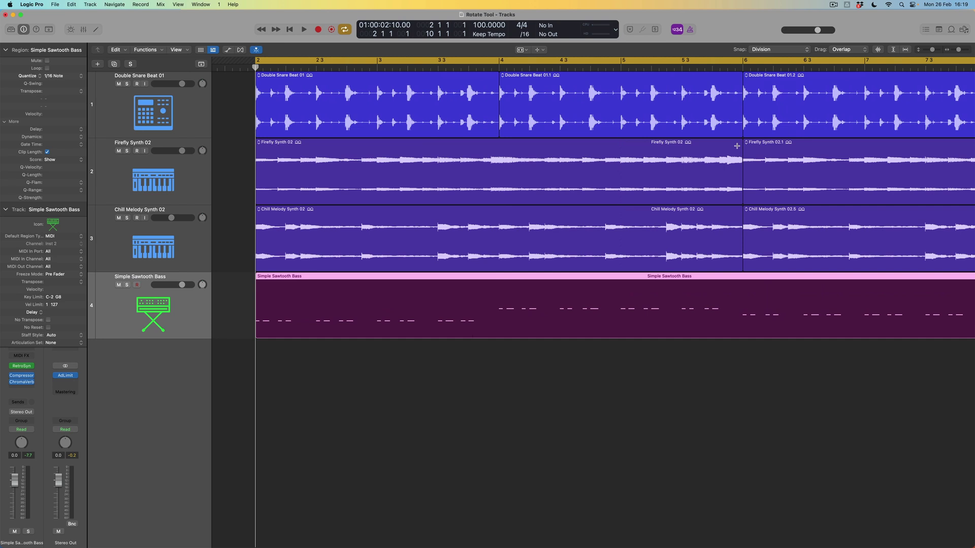
key(super+Right)
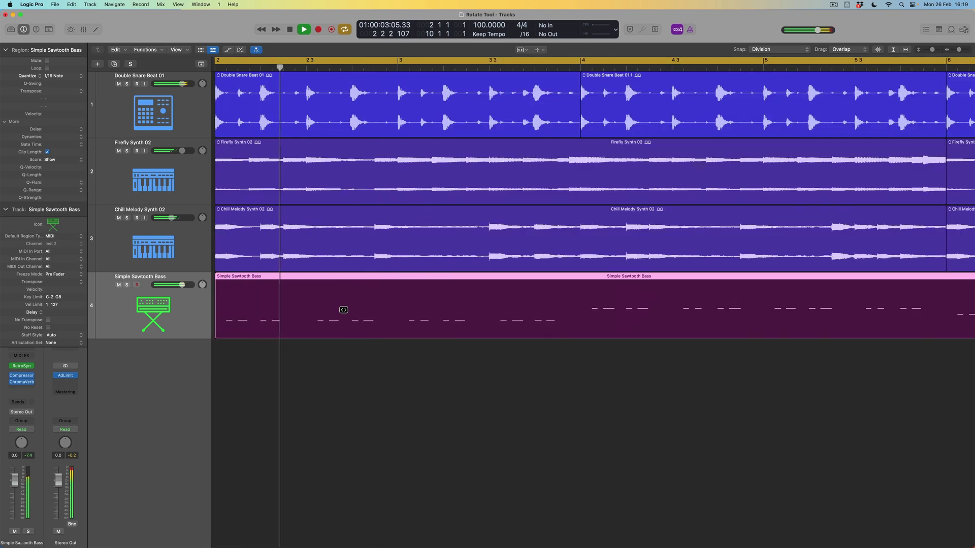
Step: Zoom in on the bass notes and audition them from bar 2, then zoom out and stop
key(space)
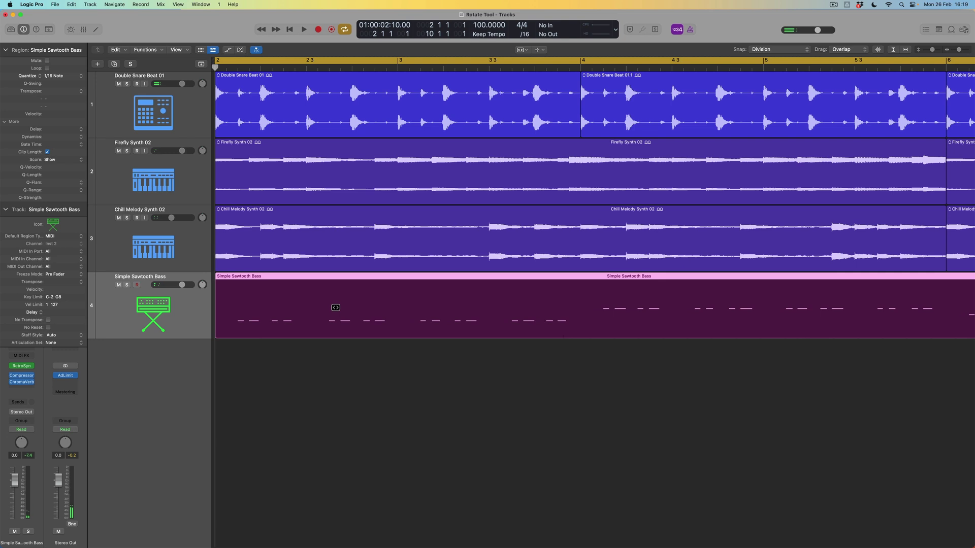
key(space)
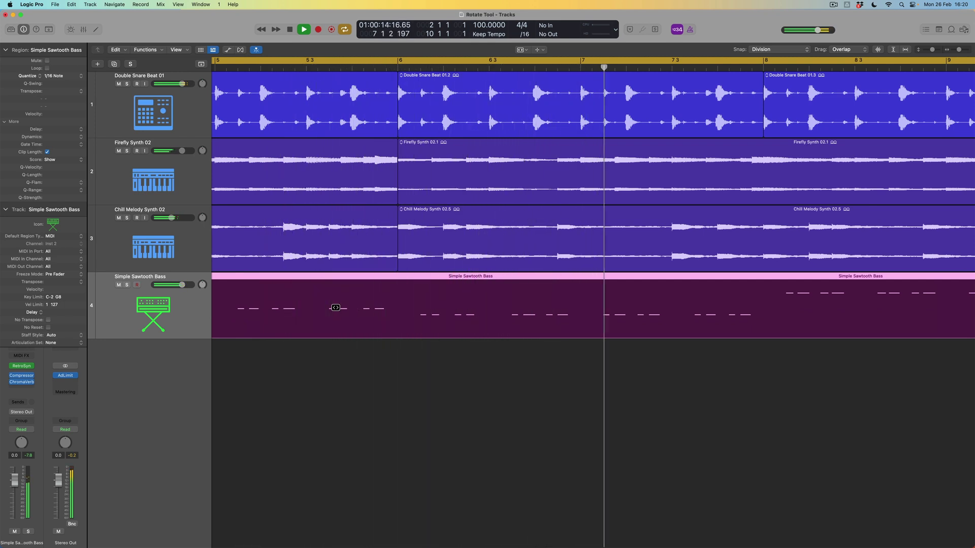
key(super+Left)
key(super+Left)
key(super+Left)
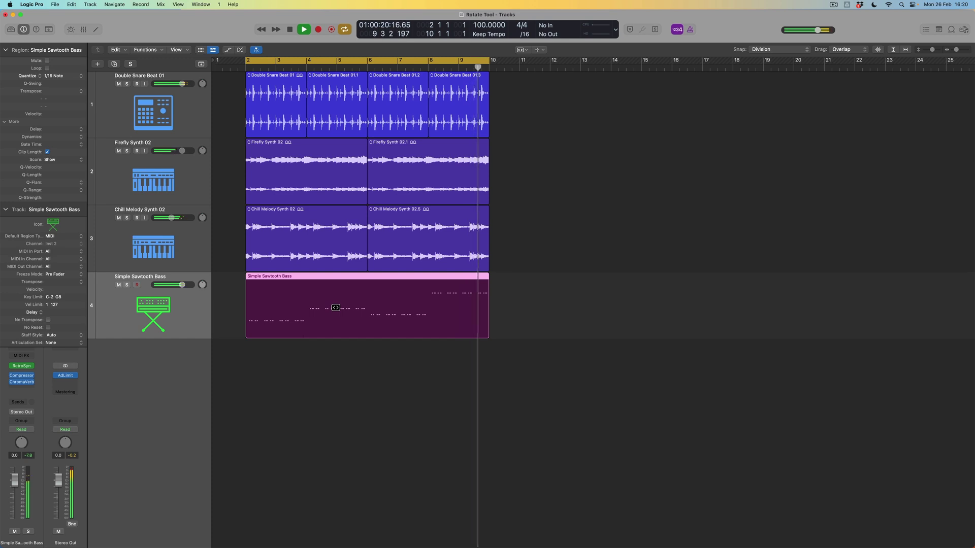
key(space)
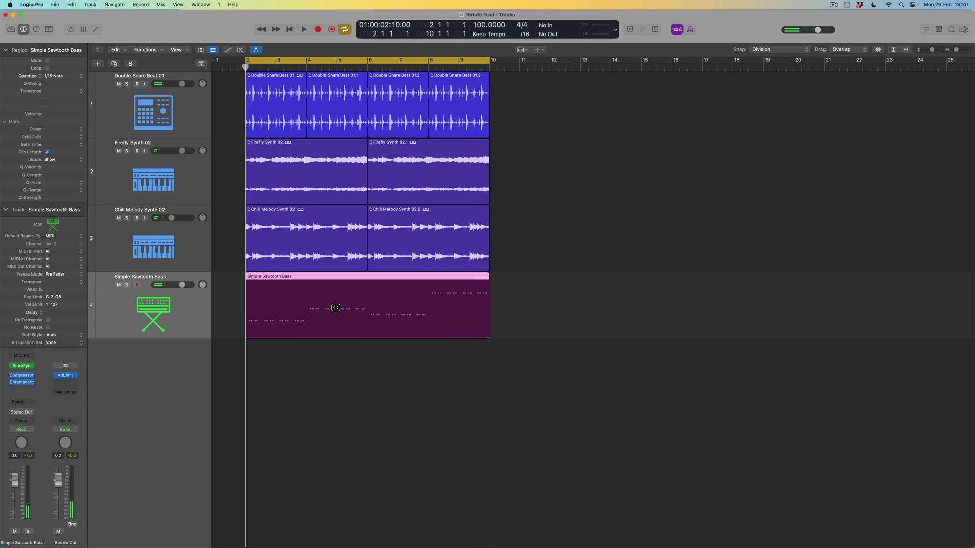
Step: Set the Tracks area Snap option to Bar
click(774, 52)
click(781, 34)
Step: Solo and play Chill Melody Synth 02, then select its Chill Melody Synth 02.5 region
click(128, 219)
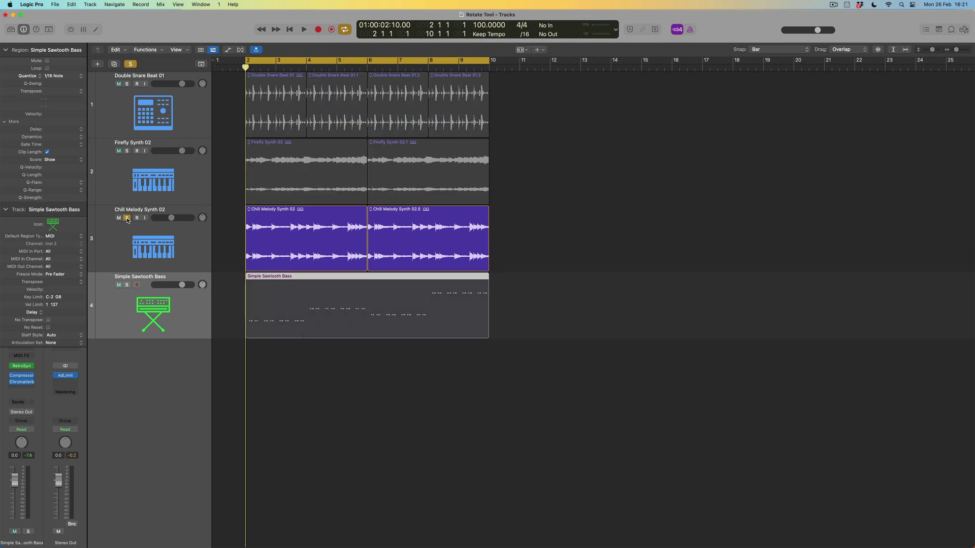
click(196, 242)
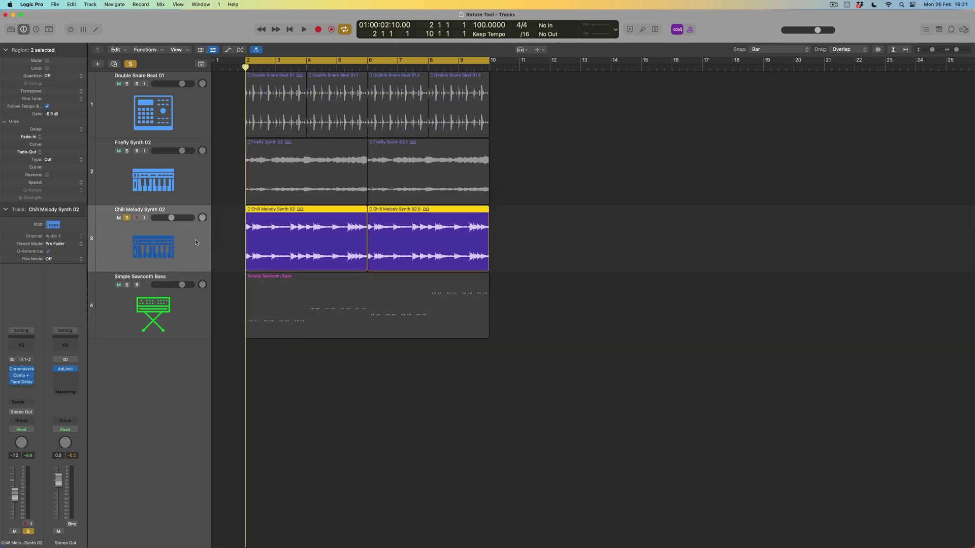
key(space)
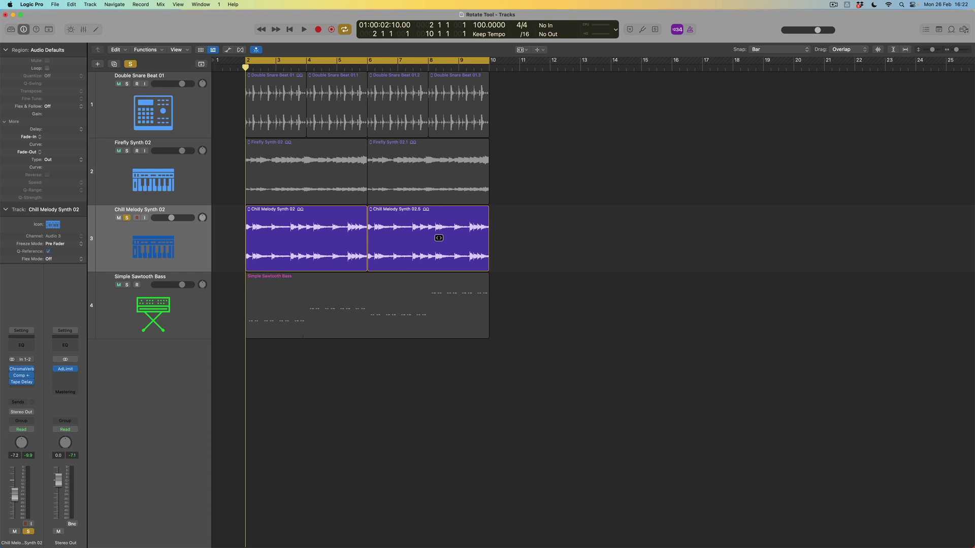
click(439, 237)
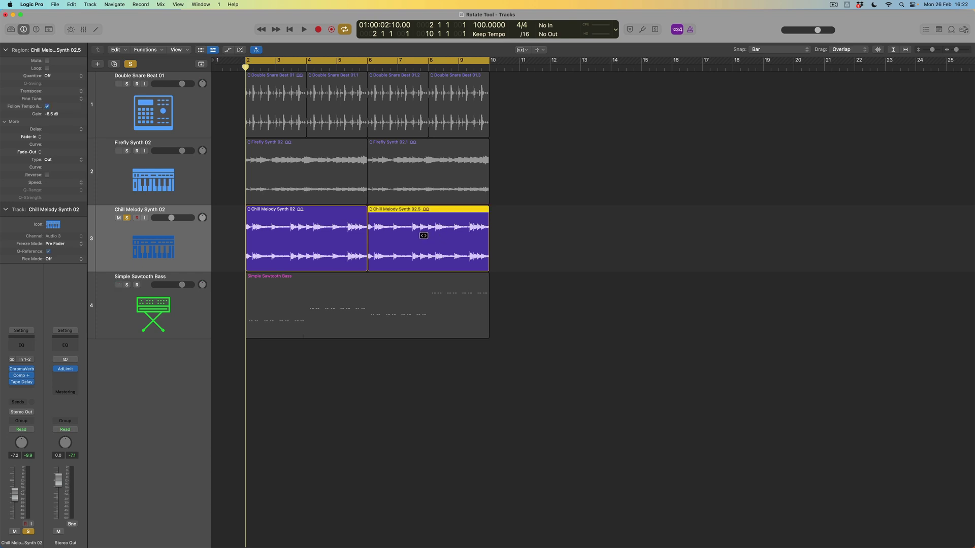
Step: Set Snap to Division and rotate the Chill Melody Synth 02.5 audio slightly earlier
click(782, 51)
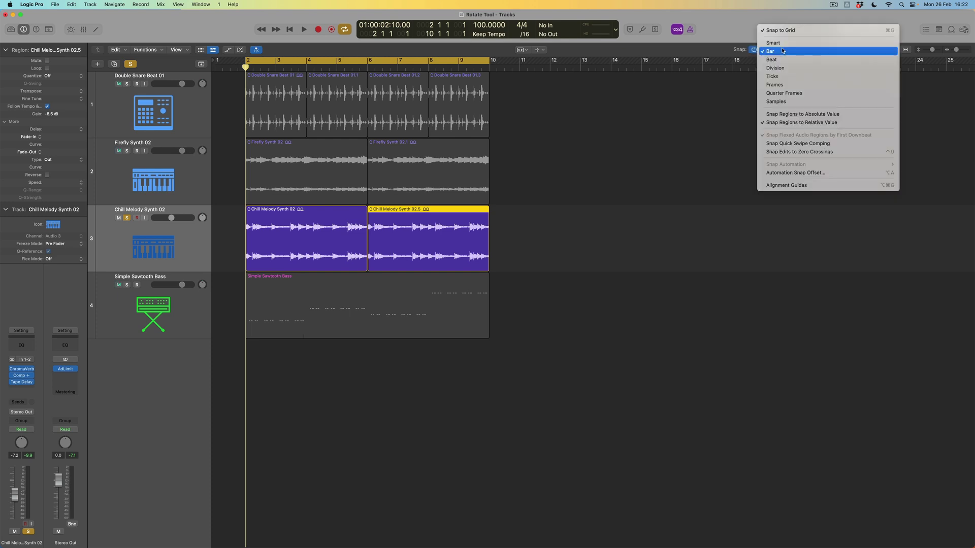
click(787, 68)
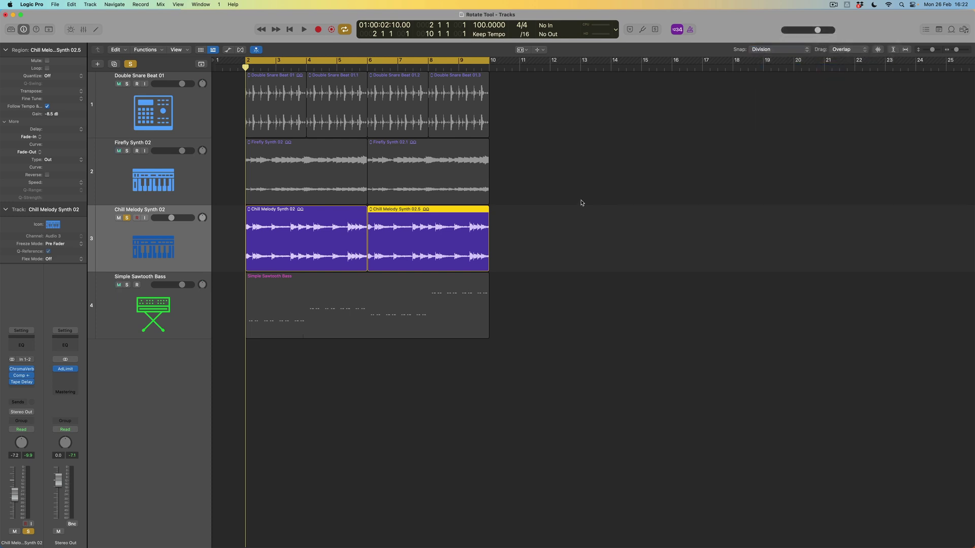
drag(458, 237, 455, 237)
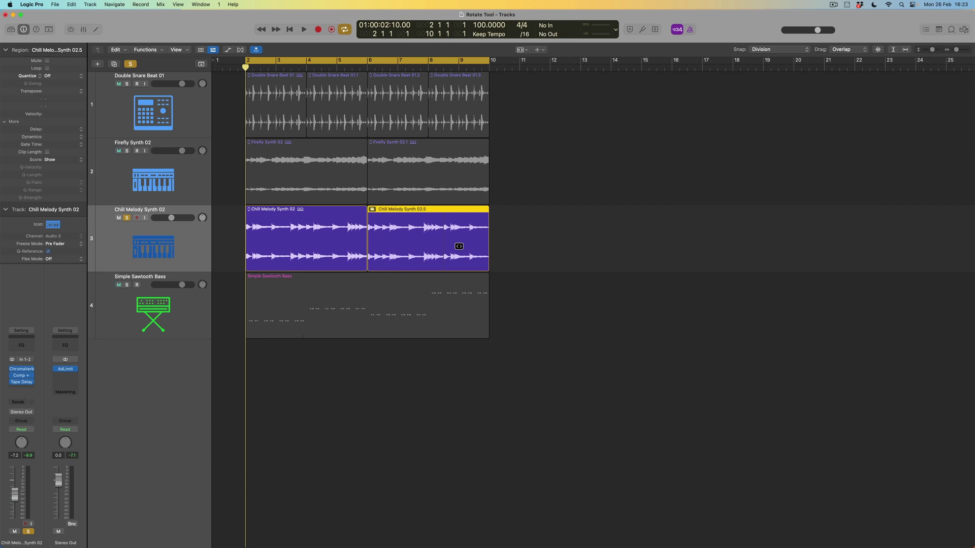
key(space)
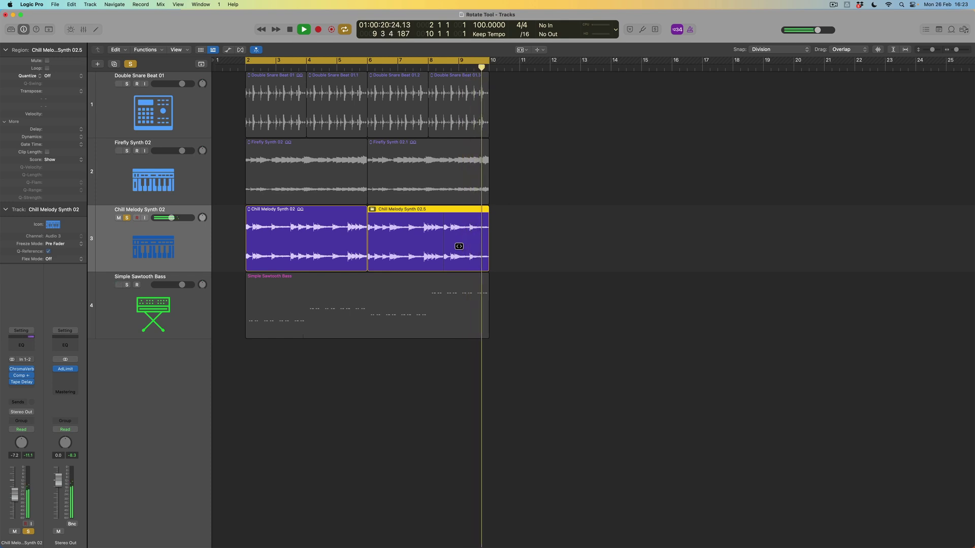
key(space)
Step: Turn off Solo on Chill Melody Synth 02 and play the full arrangement
click(126, 218)
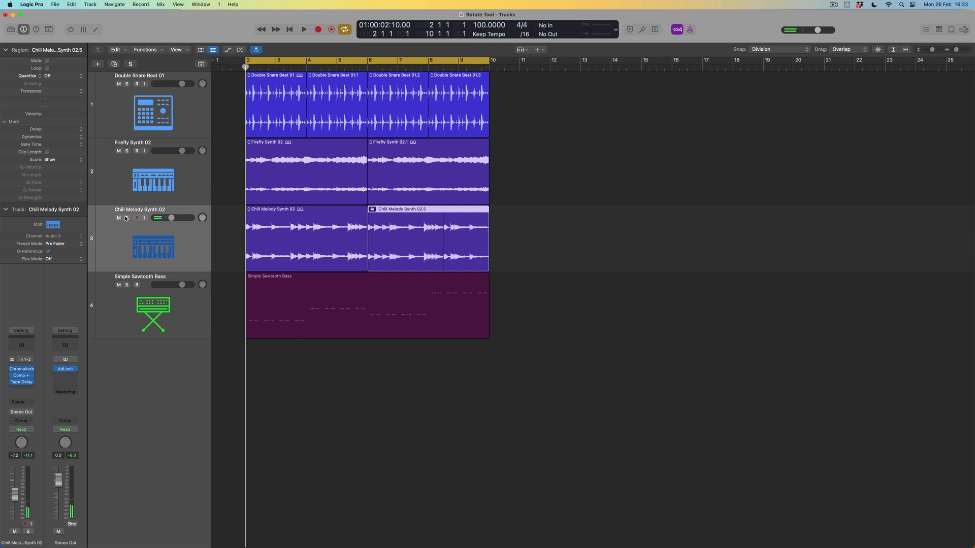
key(space)
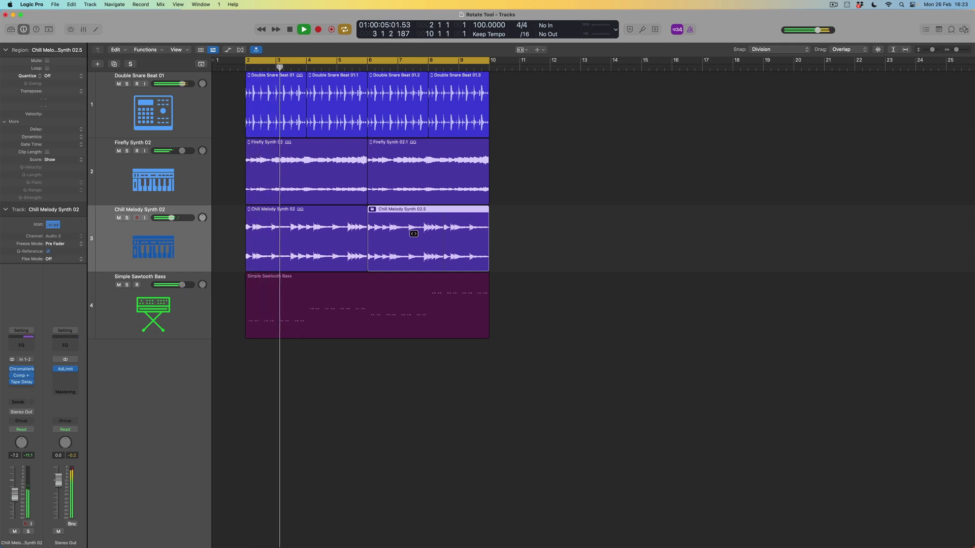
Step: Rotate Chill Melody Synth 02.5 a bit earlier, then nudge it slightly later
drag(414, 233, 408, 233)
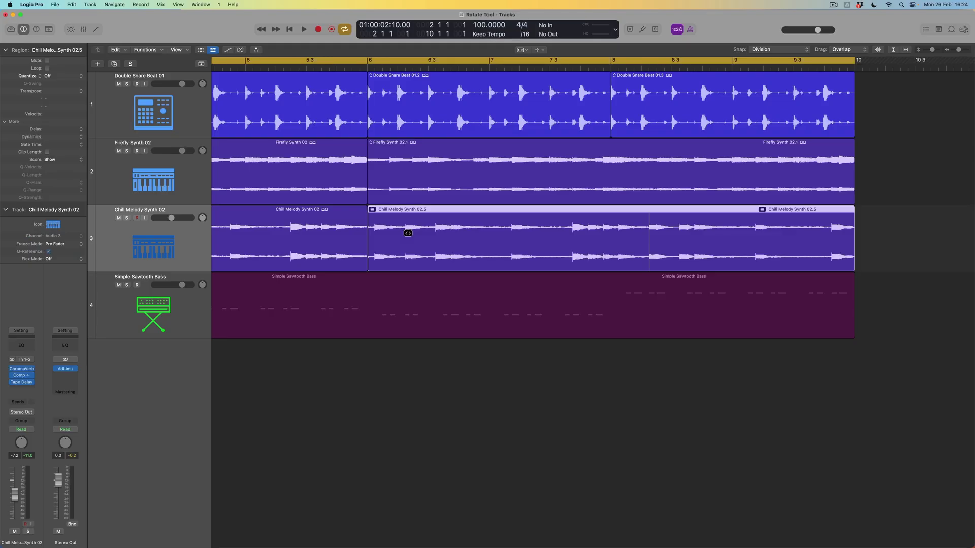
drag(408, 233, 410, 233)
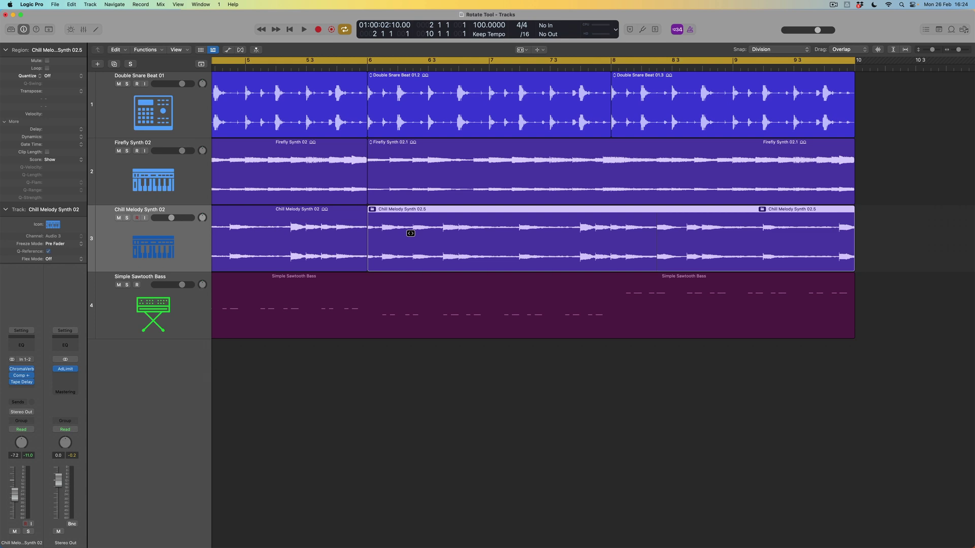
Step: Play the arrangement from bar 2 and zoom out to show bars 1 through 13
key(space)
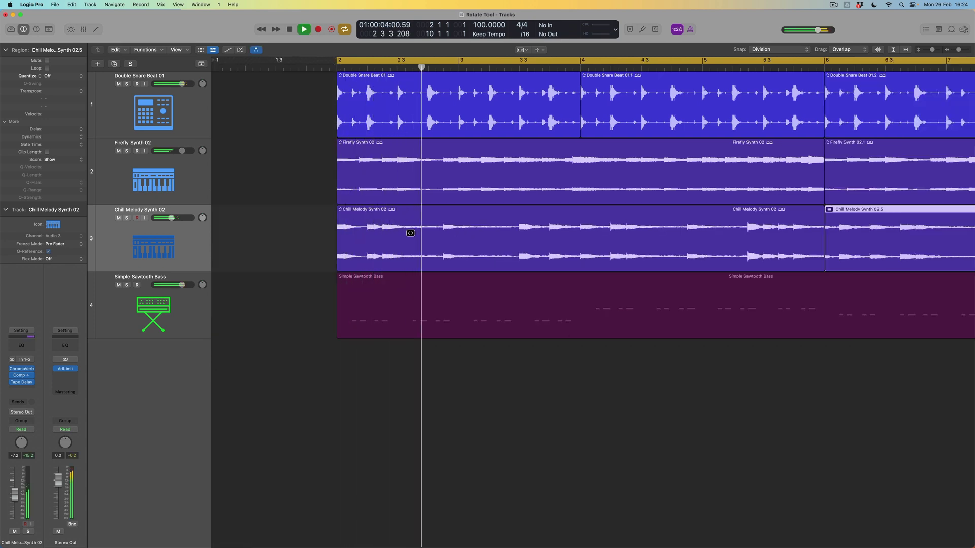
key(super+Left)
key(super+Left)
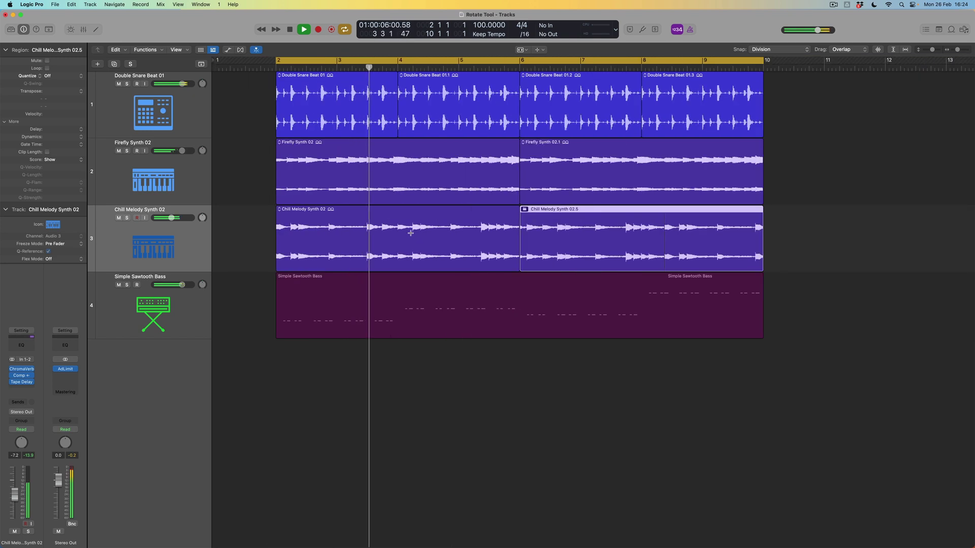